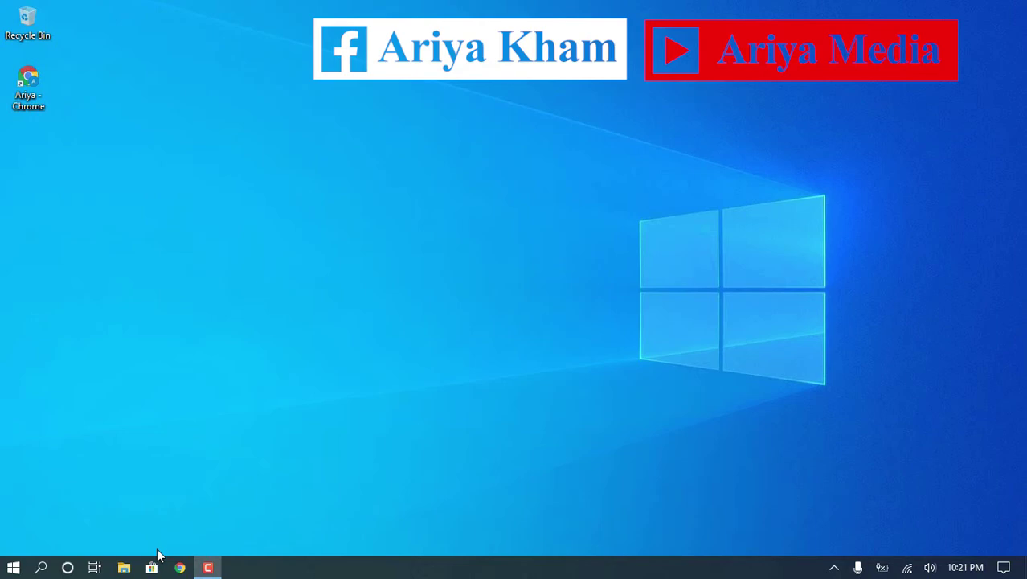
- Open the Adobe 2020 folder on drive E: in File Explorer
left_click(131, 567)
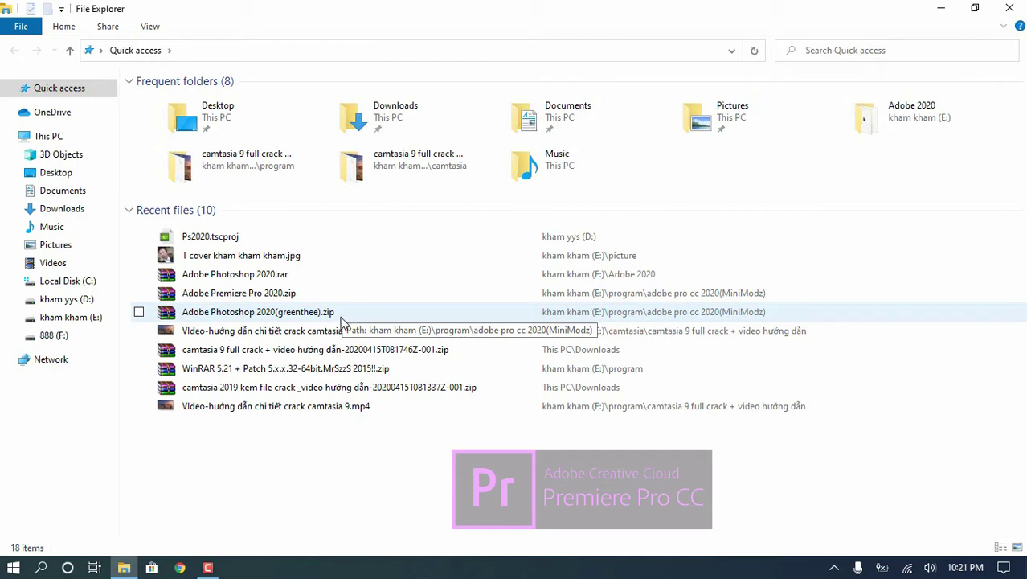
left_click(83, 326)
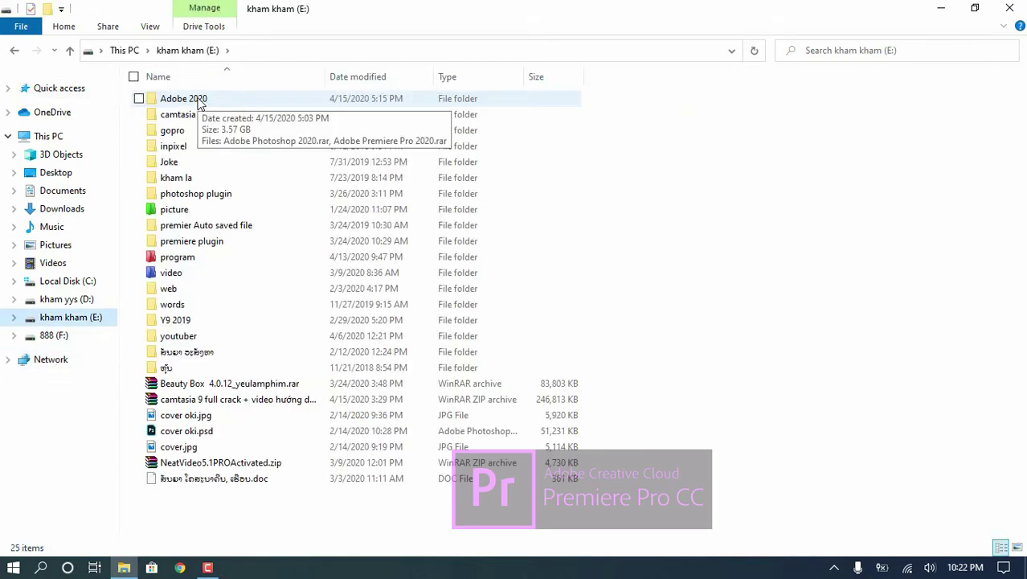
double_click(200, 103)
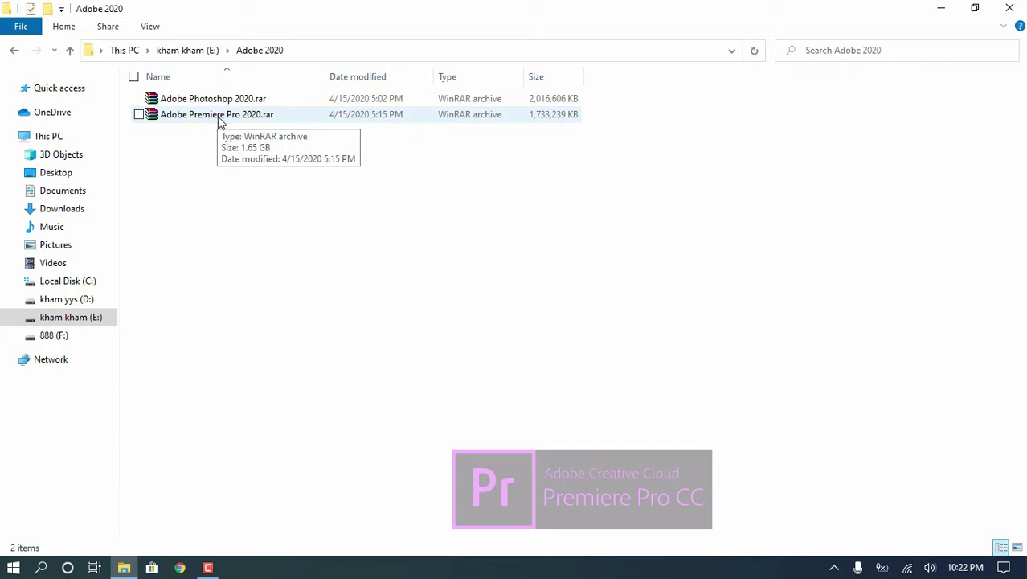
- Run Set-up.exe from the archive's Setup (Pre-activated) folder, entering the archive password
double_click(221, 119)
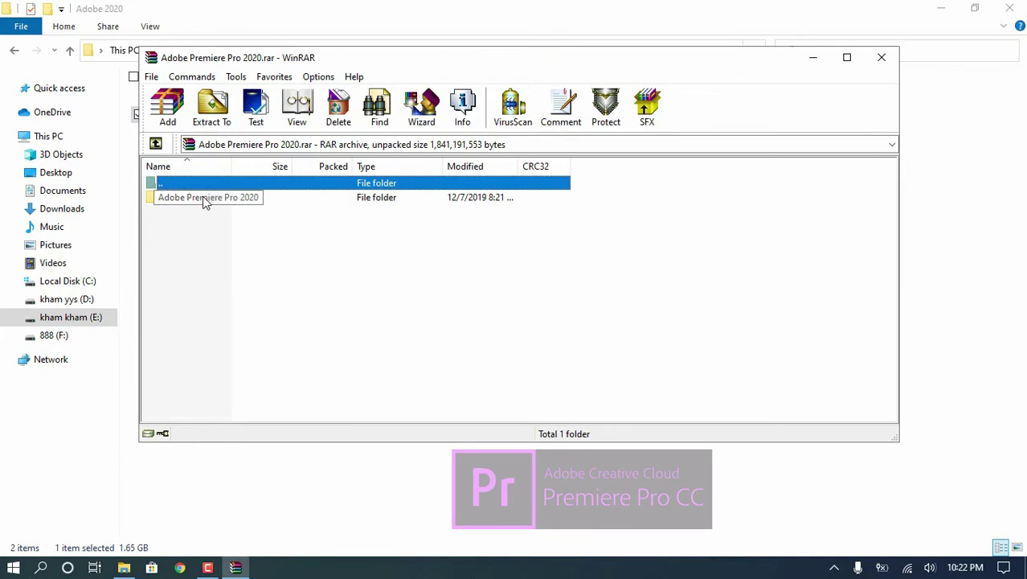
double_click(204, 199)
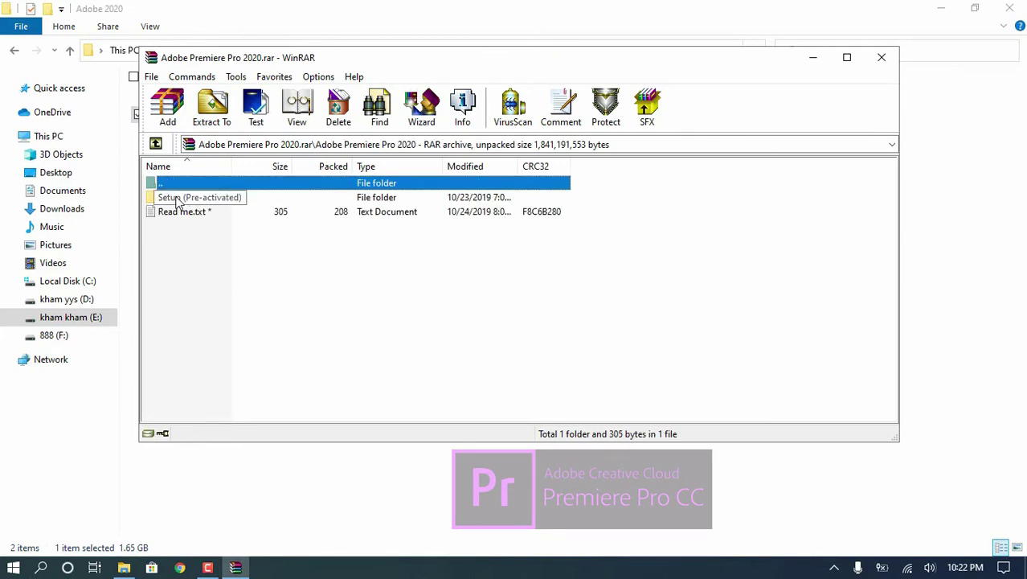
double_click(178, 201)
double_click(160, 241)
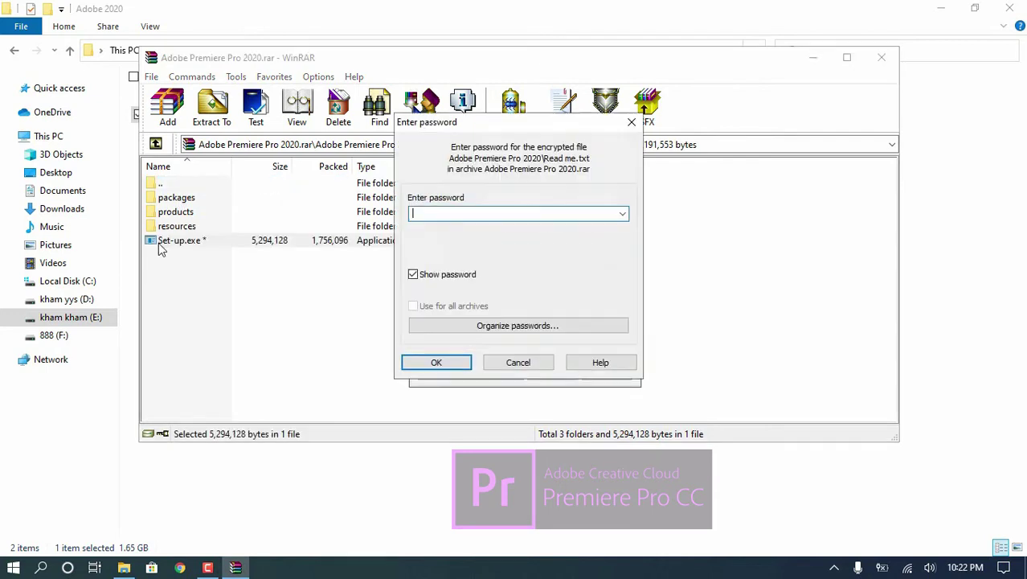
left_click(450, 362)
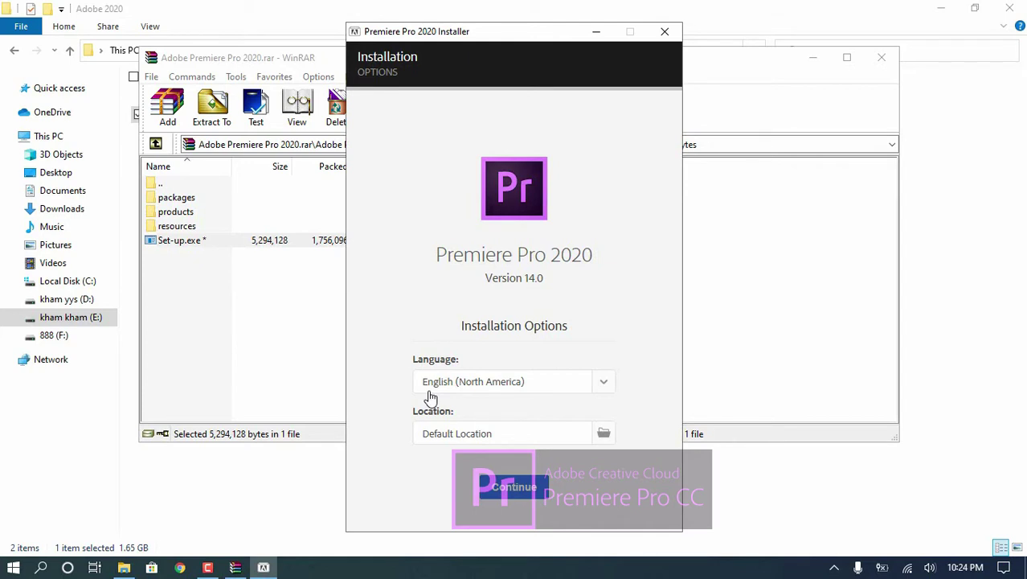
- Install Premiere Pro 2020 with the default English (North America) location options
left_click(507, 495)
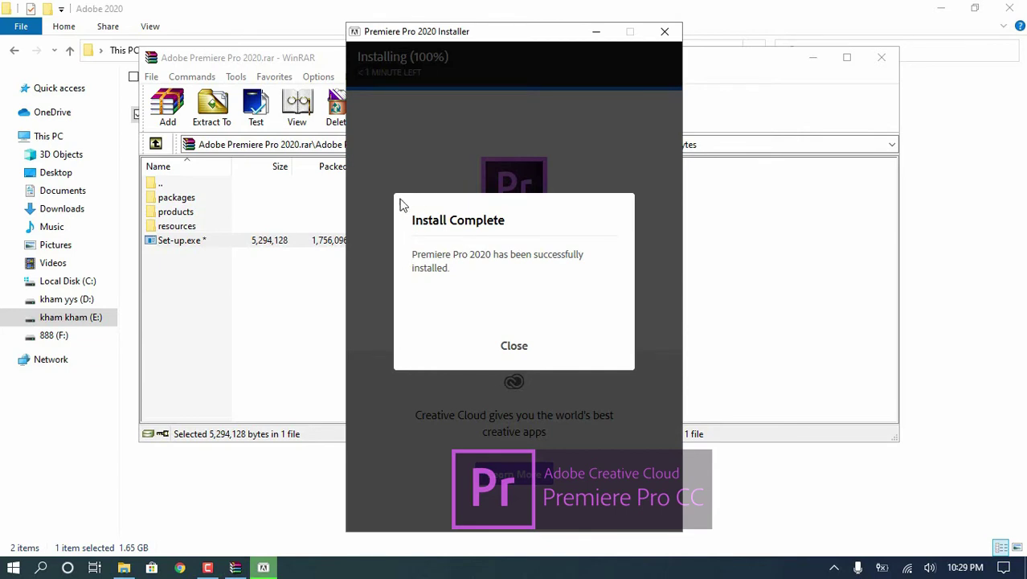
- Close the finished installer, the WinRAR archive window and the Adobe 2020 folder window
left_click(514, 347)
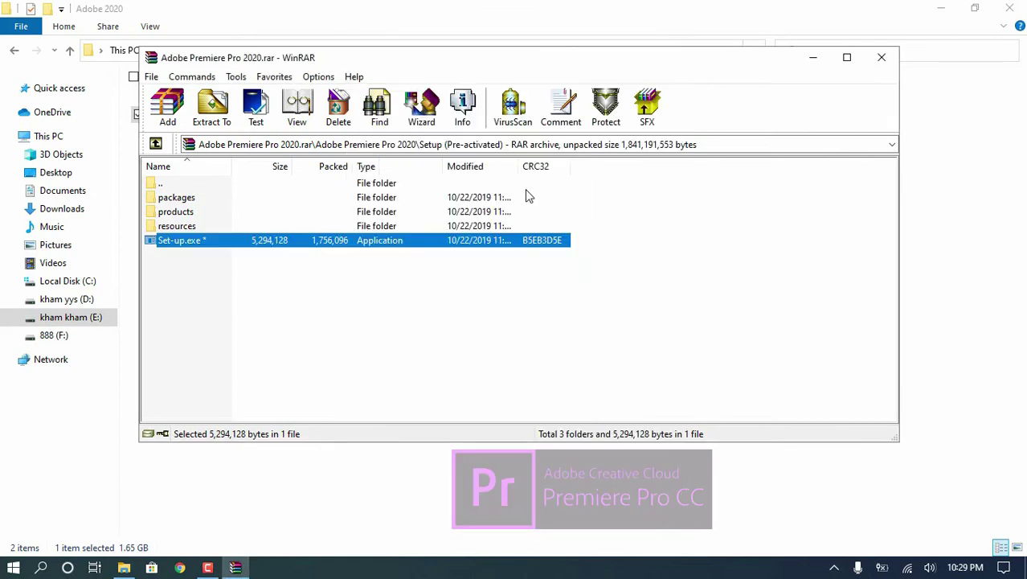
left_click(880, 63)
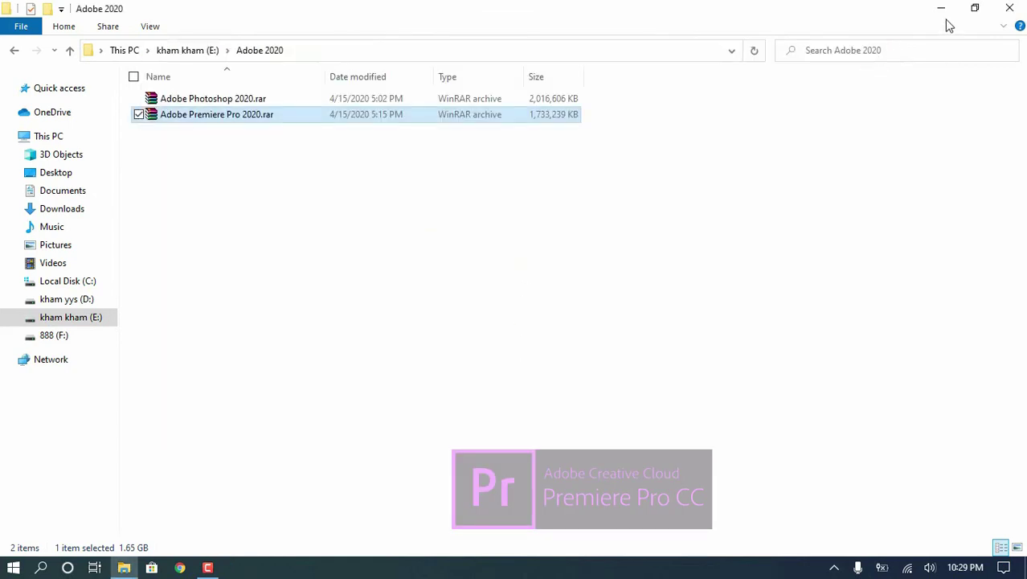
left_click(1009, 8)
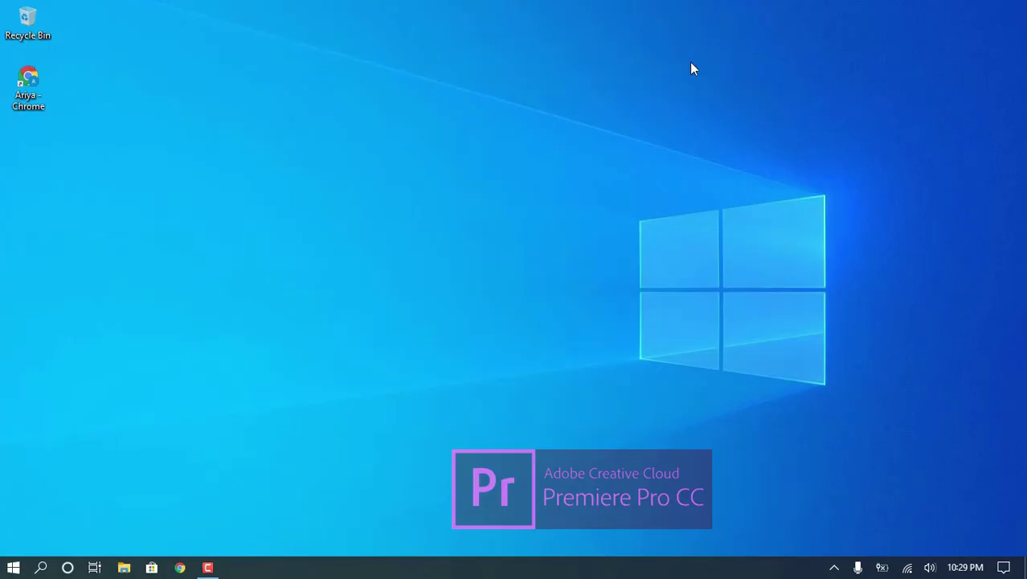
- Refresh the desktop several times from its right-click menu
right_click(40, 226)
left_click(163, 268)
right_click(270, 200)
left_click(221, 241)
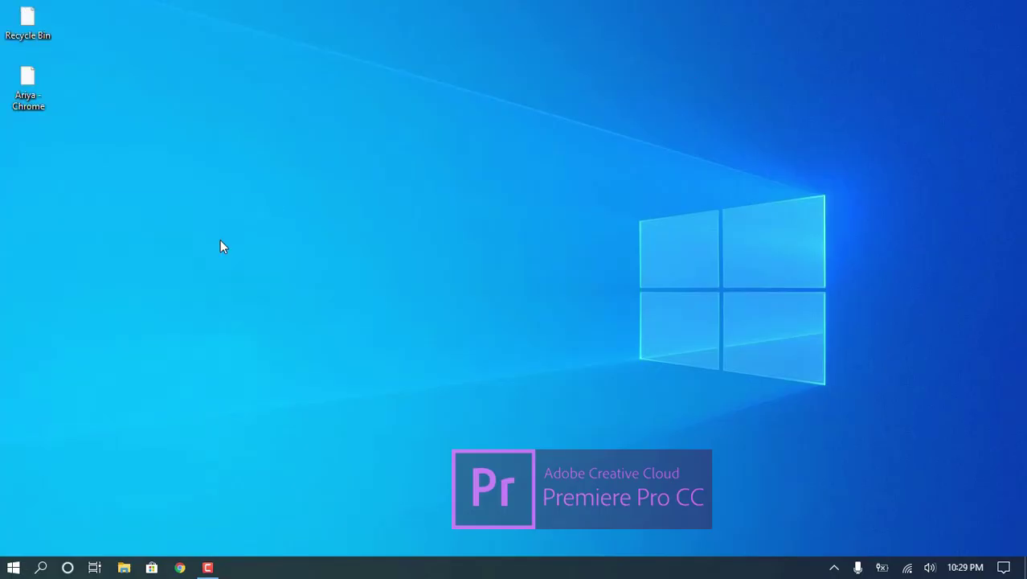
right_click(221, 239)
left_click(156, 285)
right_click(319, 167)
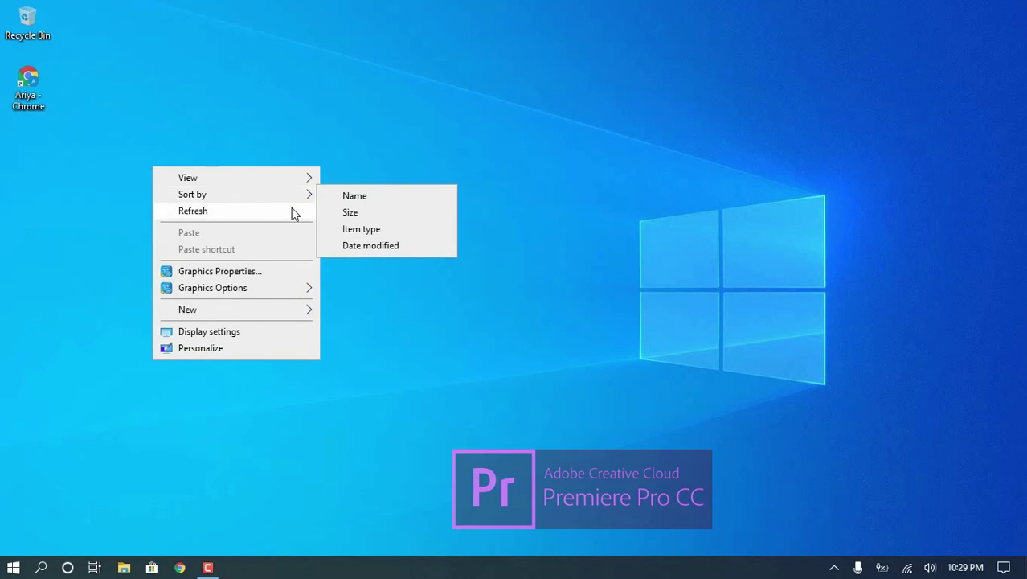
left_click(291, 208)
right_click(320, 168)
left_click(262, 210)
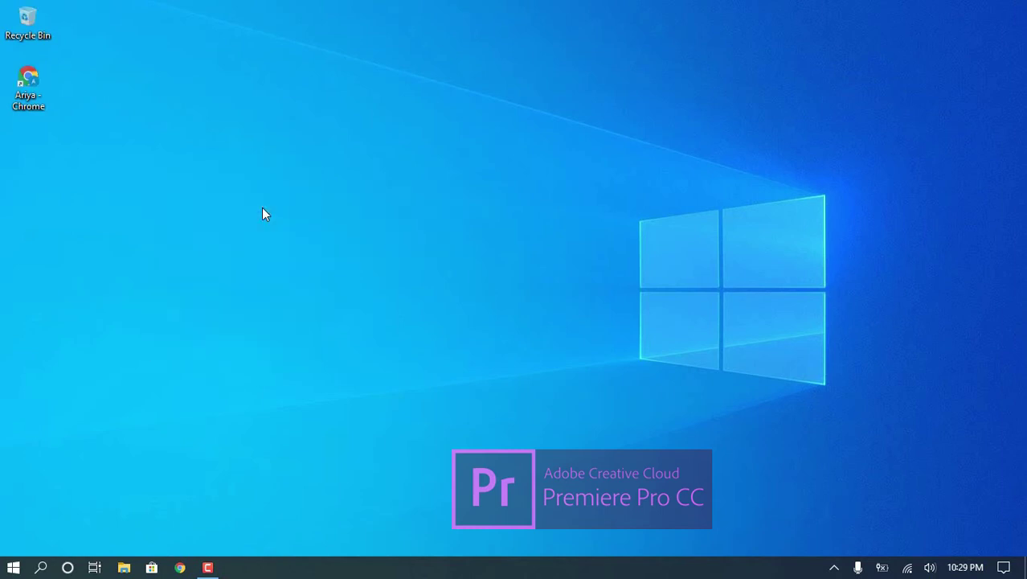
right_click(261, 207)
left_click(181, 253)
right_click(426, 127)
left_click(380, 170)
right_click(376, 169)
left_click(336, 208)
- Launch Adobe Premiere Pro 2020 from the Start menu's Recently added list
left_click(13, 566)
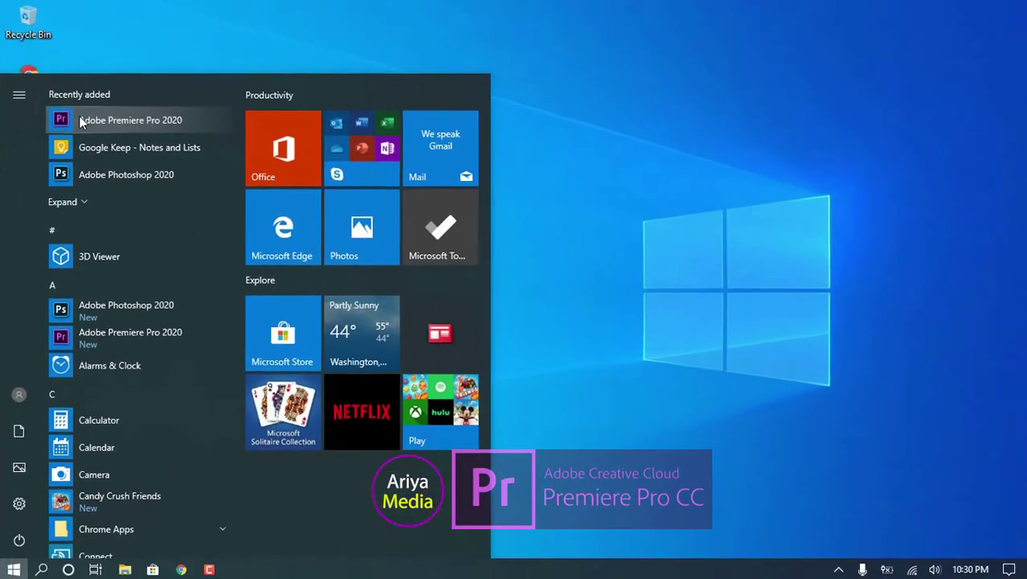
left_click(79, 121)
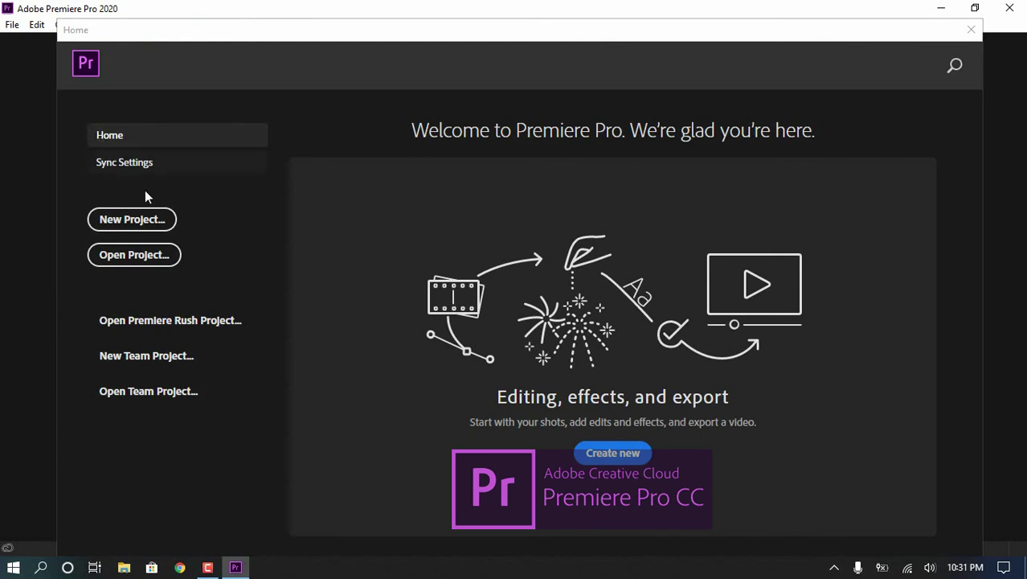
- Start a New Project from the Home screen and name it 'test'
left_click(134, 254)
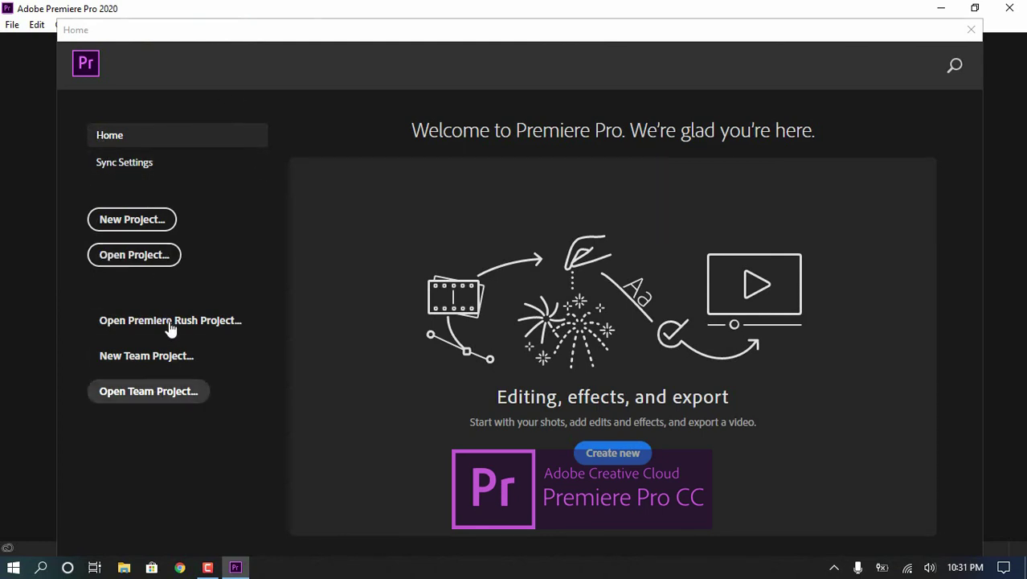
left_click(148, 229)
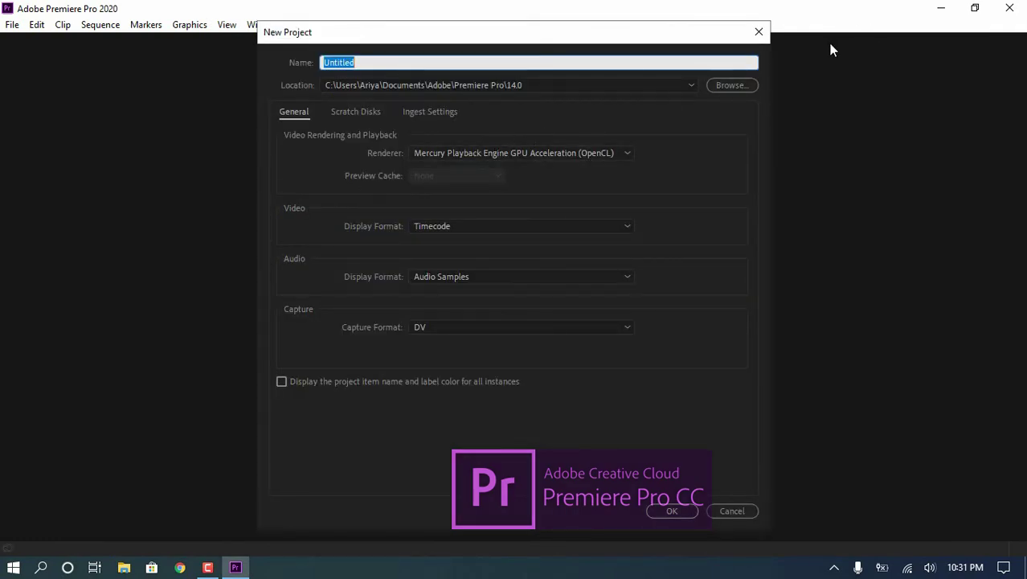
type("tes")
type("t")
- Confirm the 'test' project with default settings and close the Learn panel
left_click(672, 511)
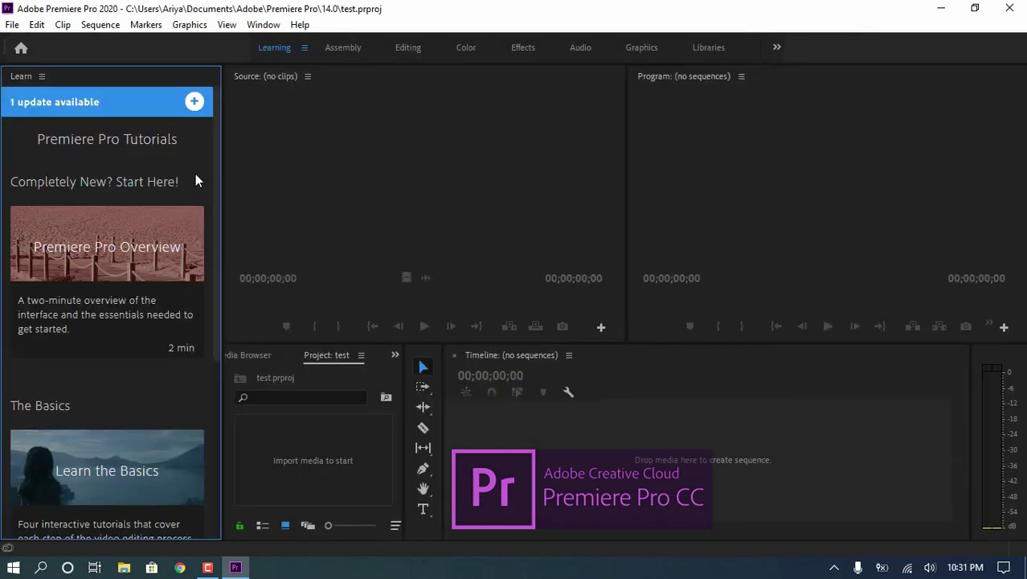
left_click(42, 77)
left_click(76, 91)
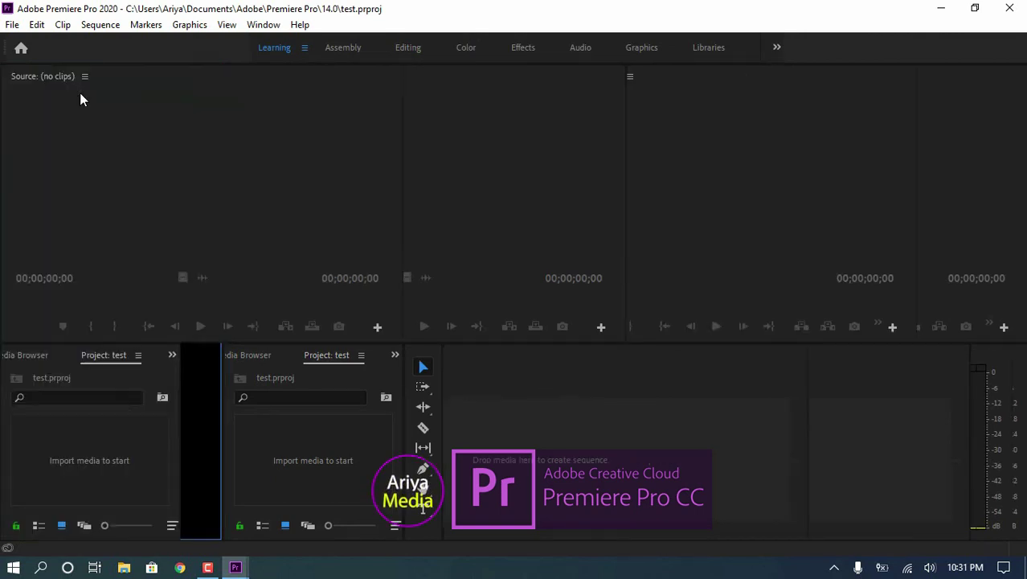